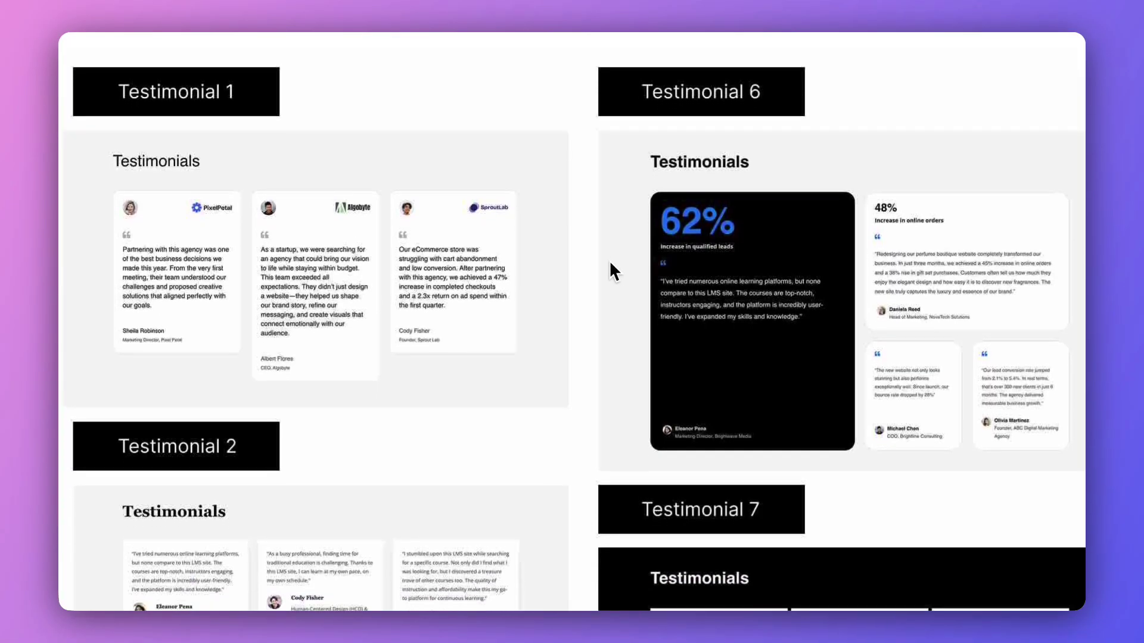
# Scroll the testimonial designs preview from Testimonial 1 down through Testimonial 5 to Testimonial 10
pyautogui.scroll(-2, 610, 263)
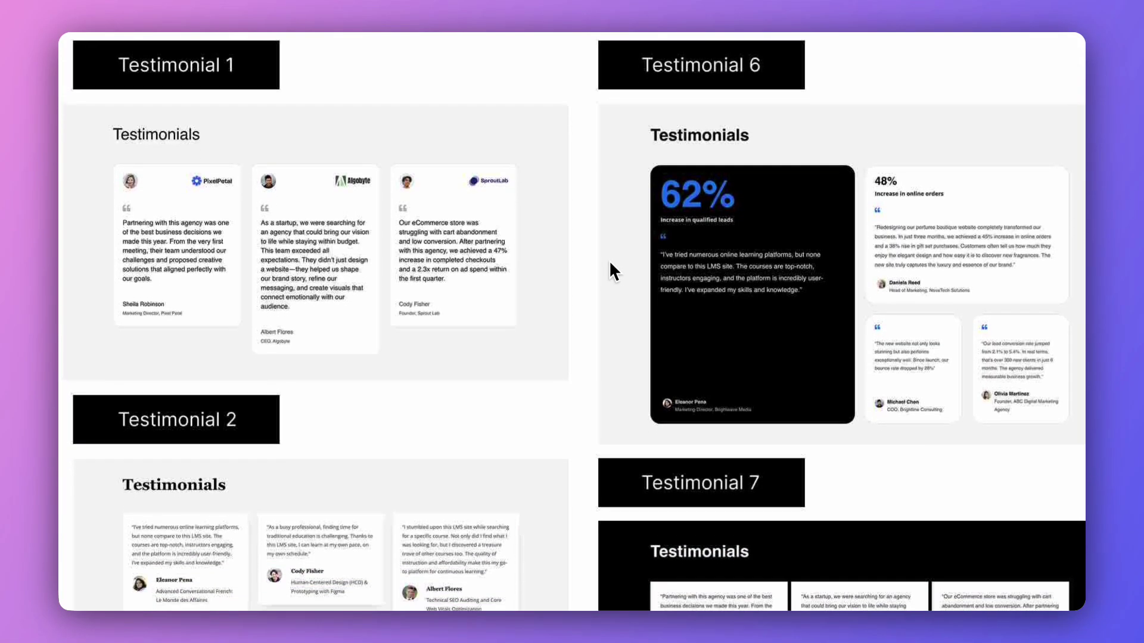
pyautogui.scroll(-2, 610, 263)
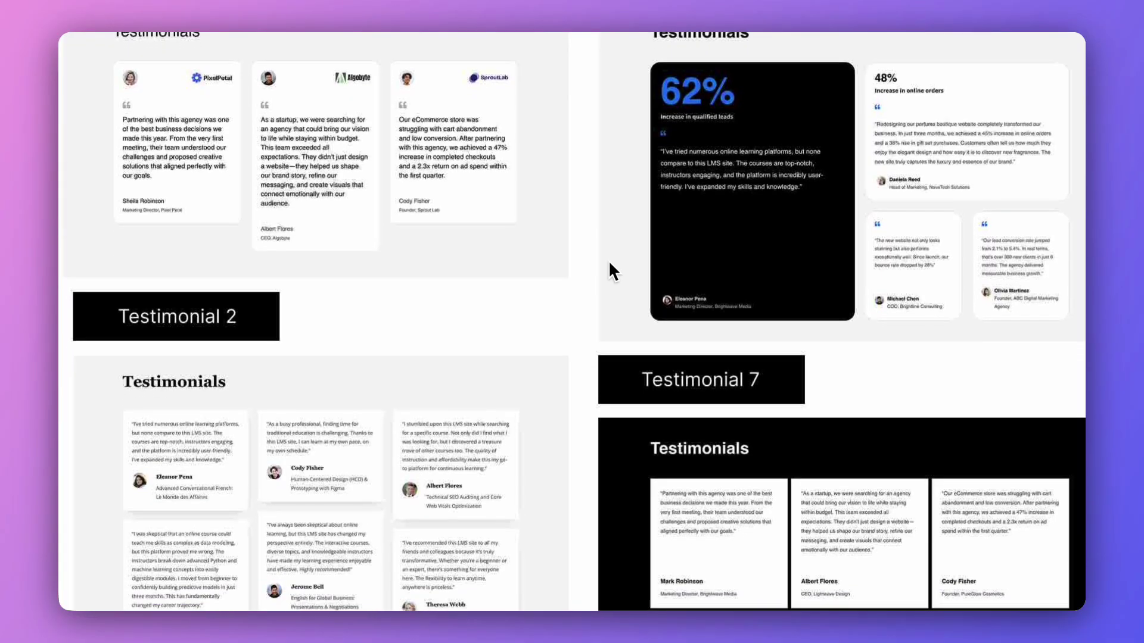
pyautogui.scroll(-3, 609, 263)
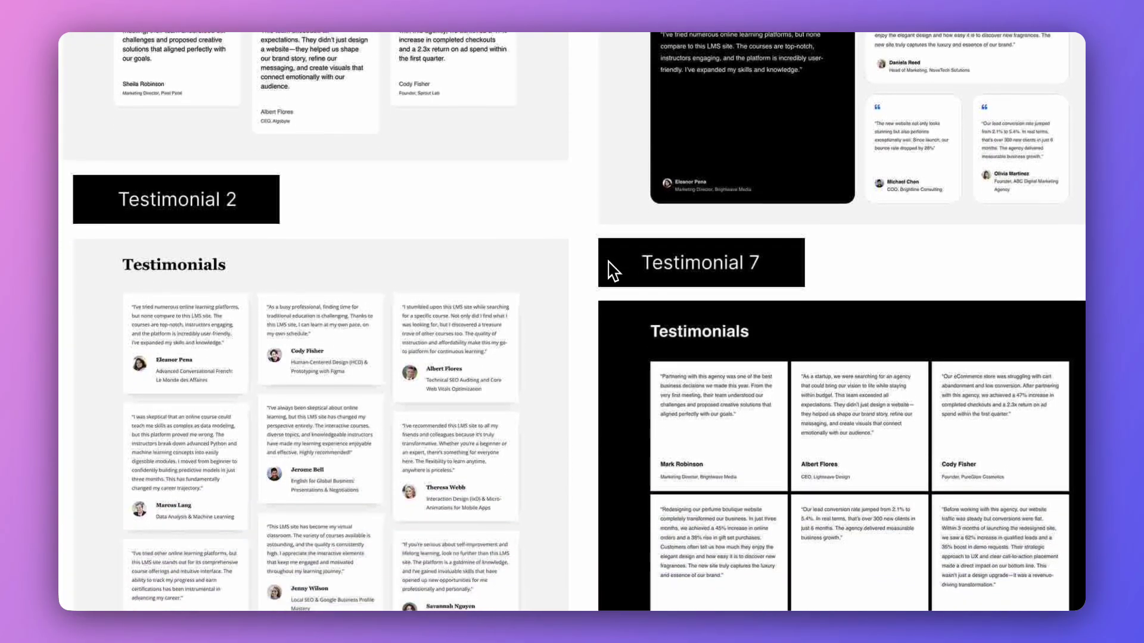
pyautogui.scroll(-4, 609, 263)
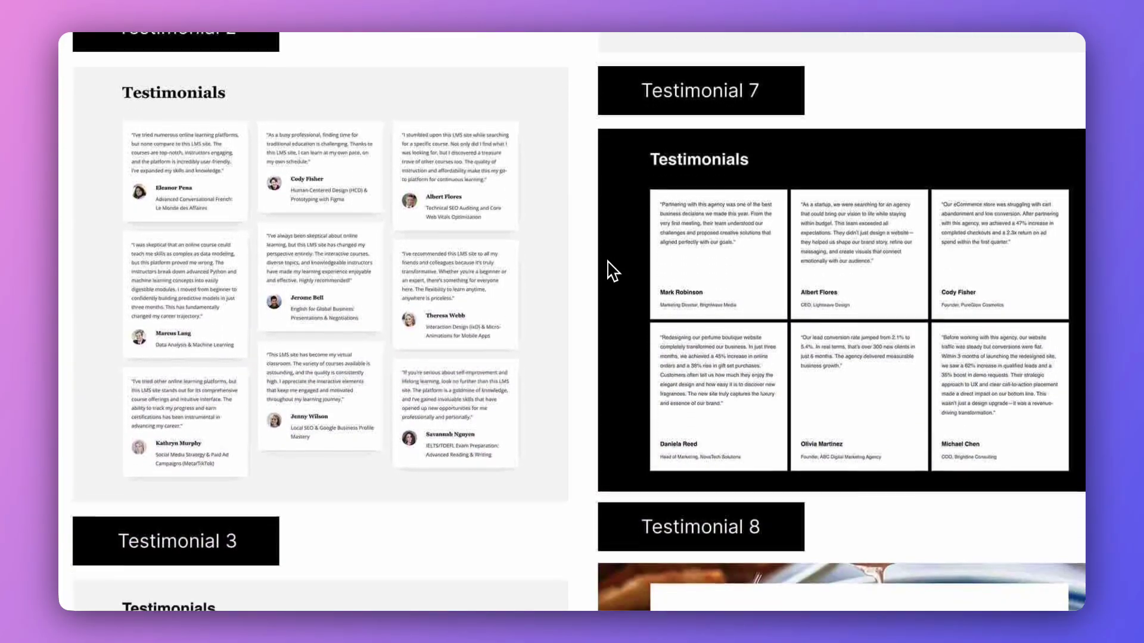
pyautogui.scroll(-4, 609, 263)
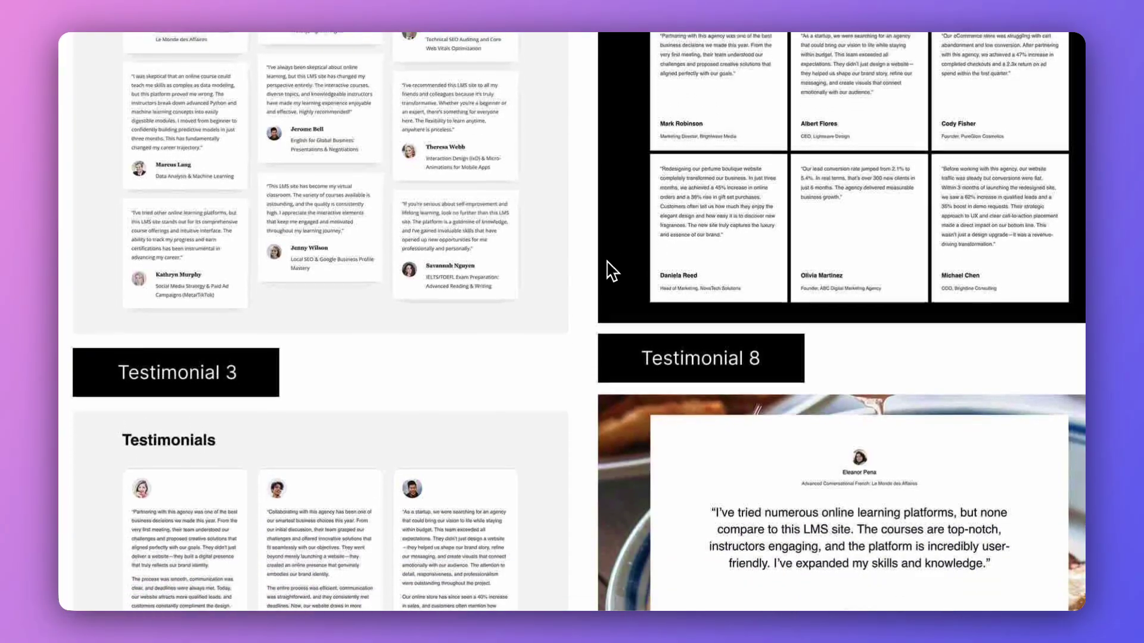
pyautogui.scroll(-5, 607, 266)
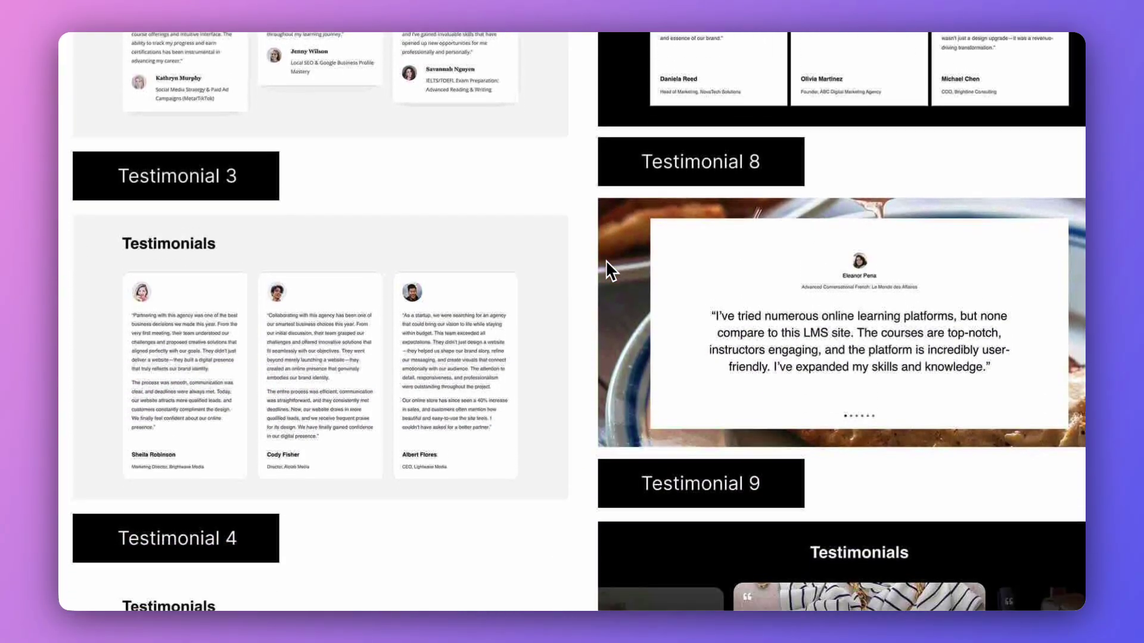
pyautogui.scroll(-5, 608, 268)
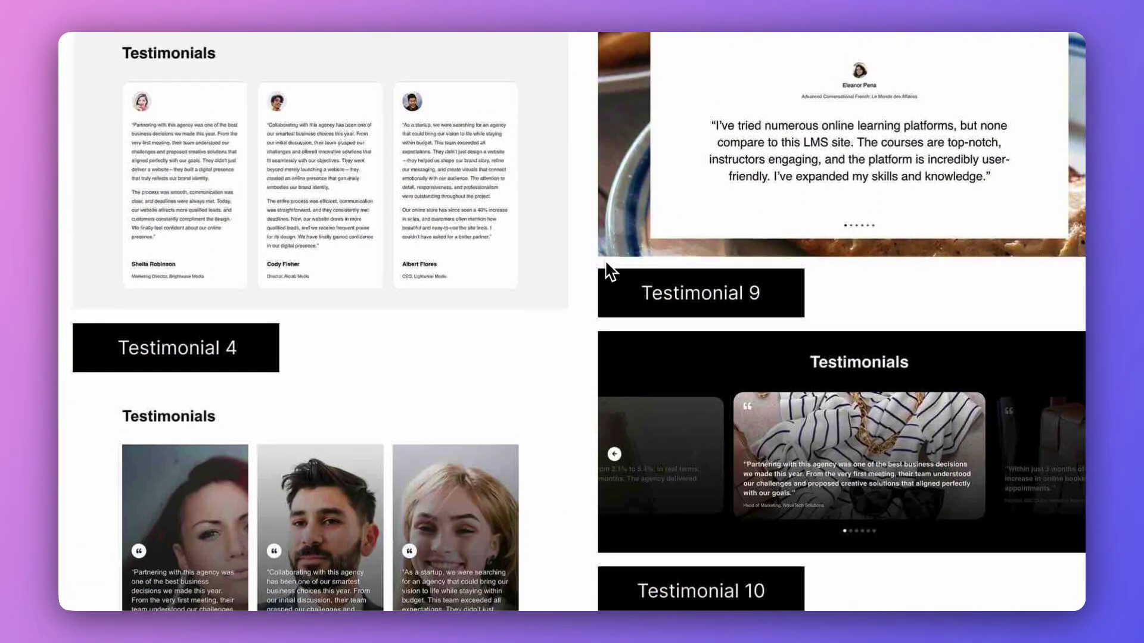
pyautogui.scroll(-5, 607, 270)
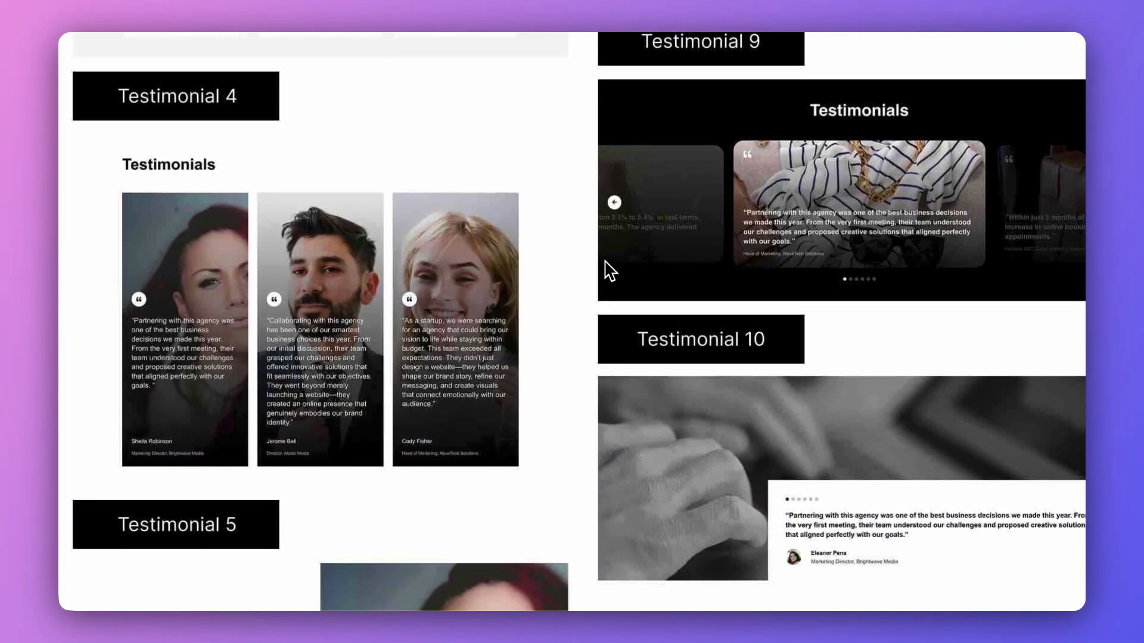
pyautogui.scroll(-4, 604, 265)
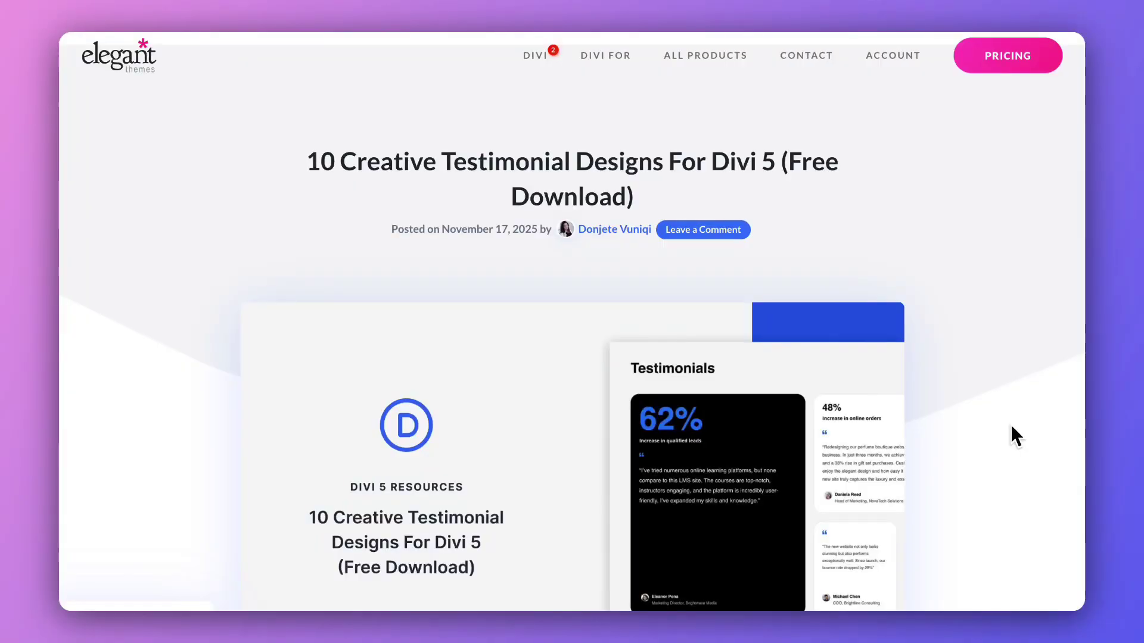
# Jump to the Download For Free section, enter an email address and request the free testimonial pack
pyautogui.scroll(-3, 1011, 426)
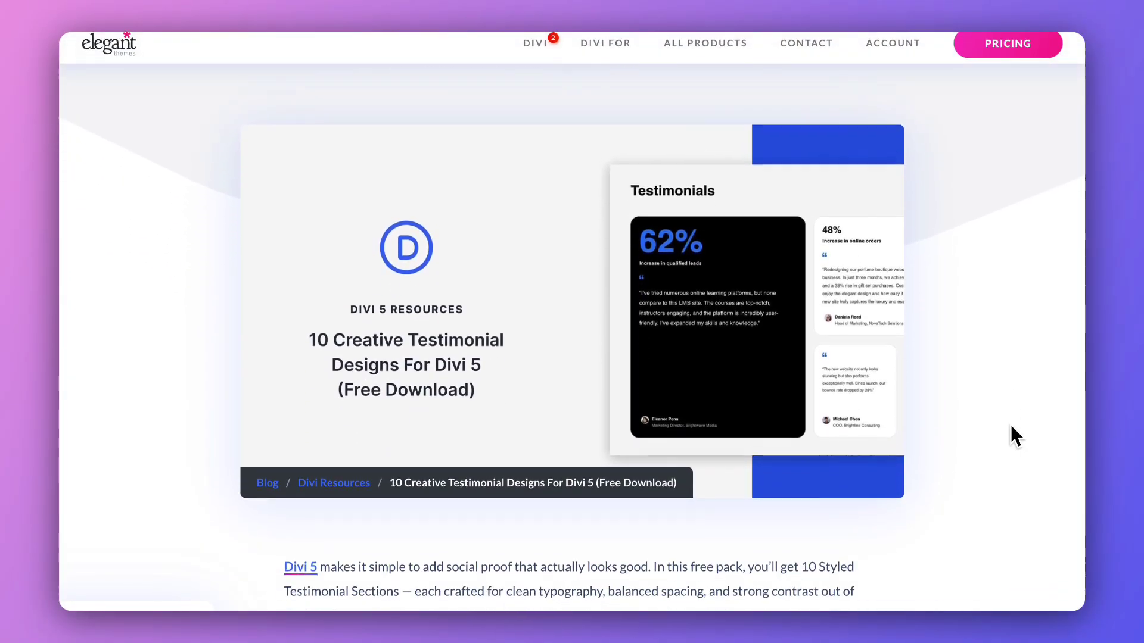
pyautogui.scroll(-5, 1011, 424)
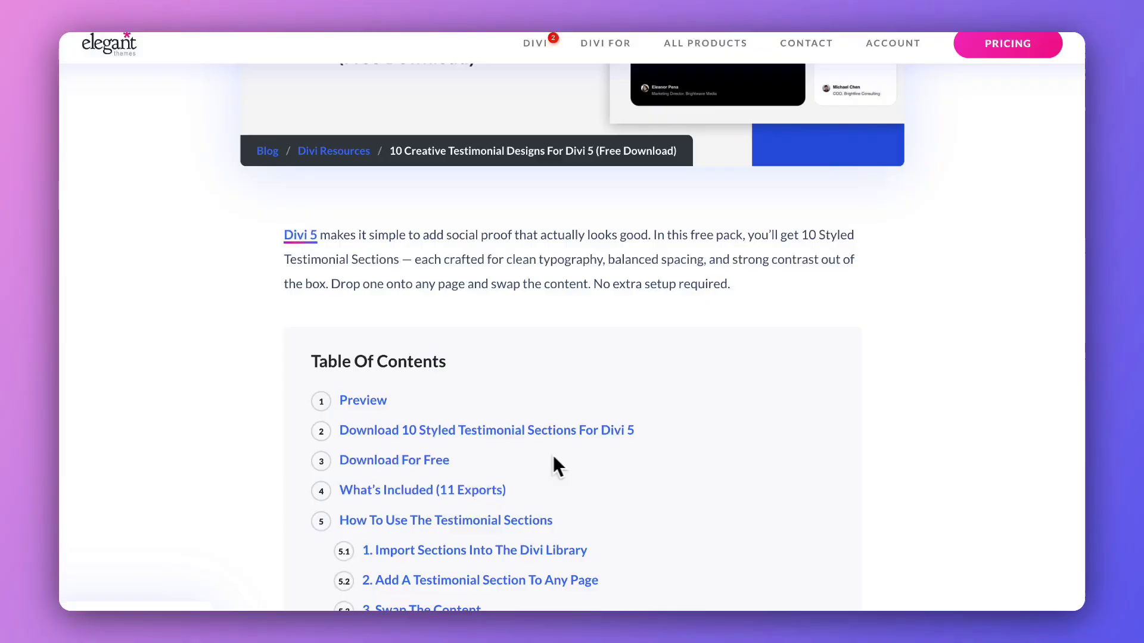
pyautogui.click(427, 431)
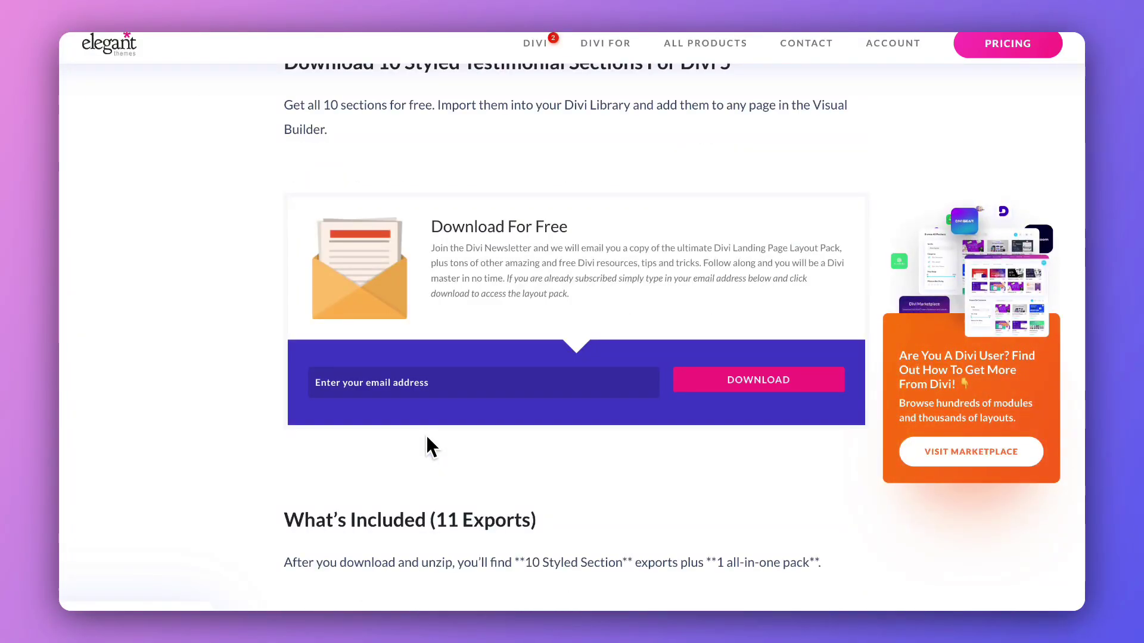
pyautogui.click(435, 388)
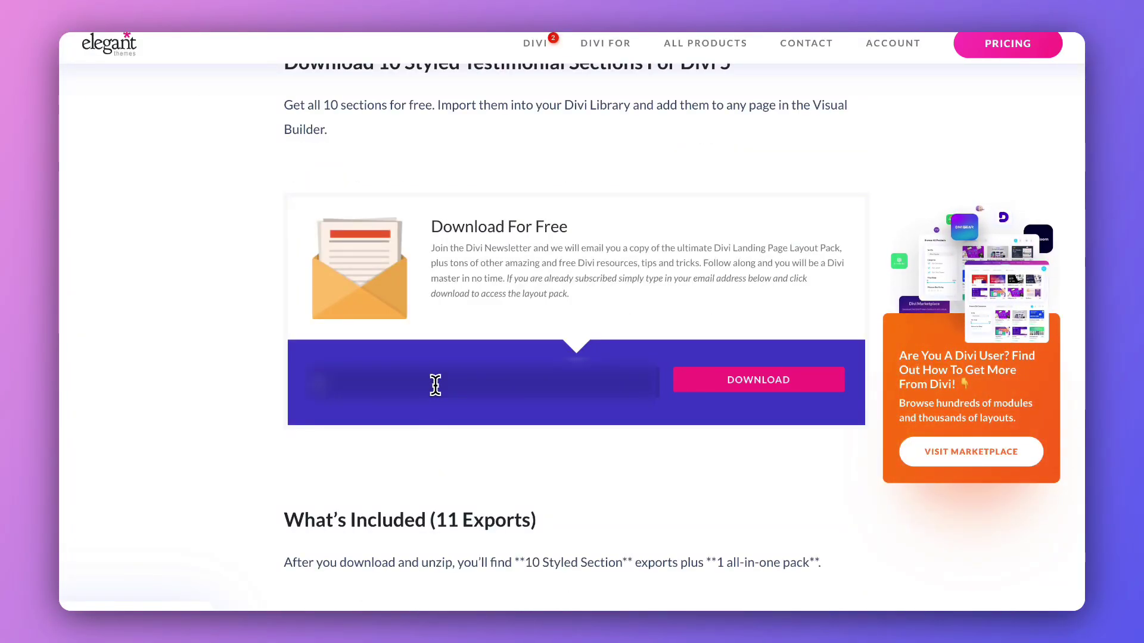
pyautogui.hotkey('ctrl', 'v')
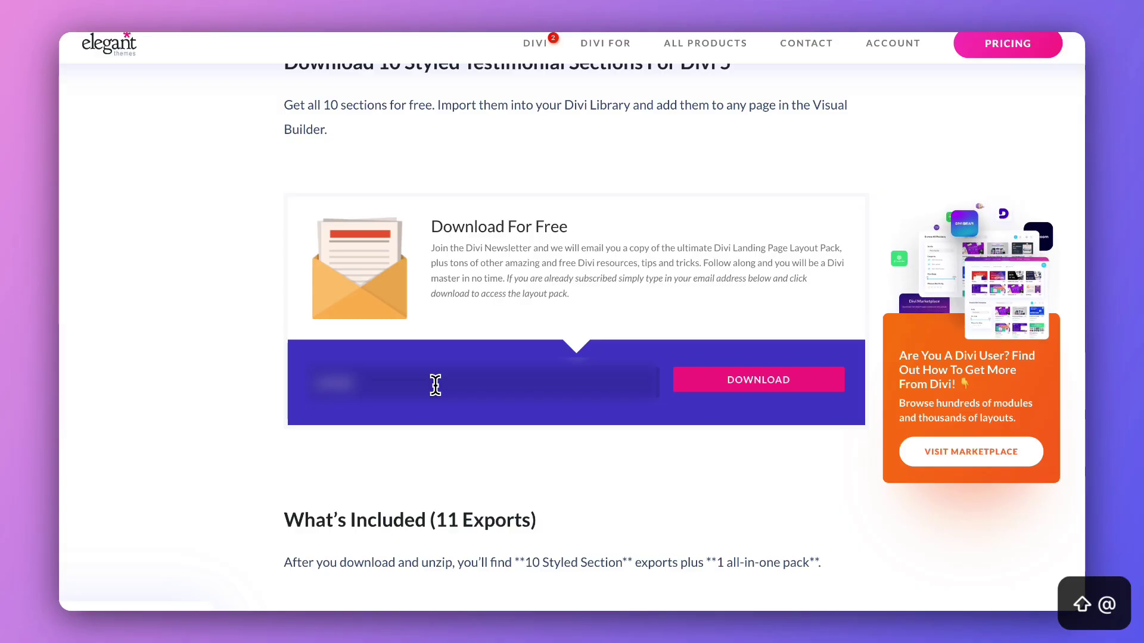
pyautogui.write('.com')
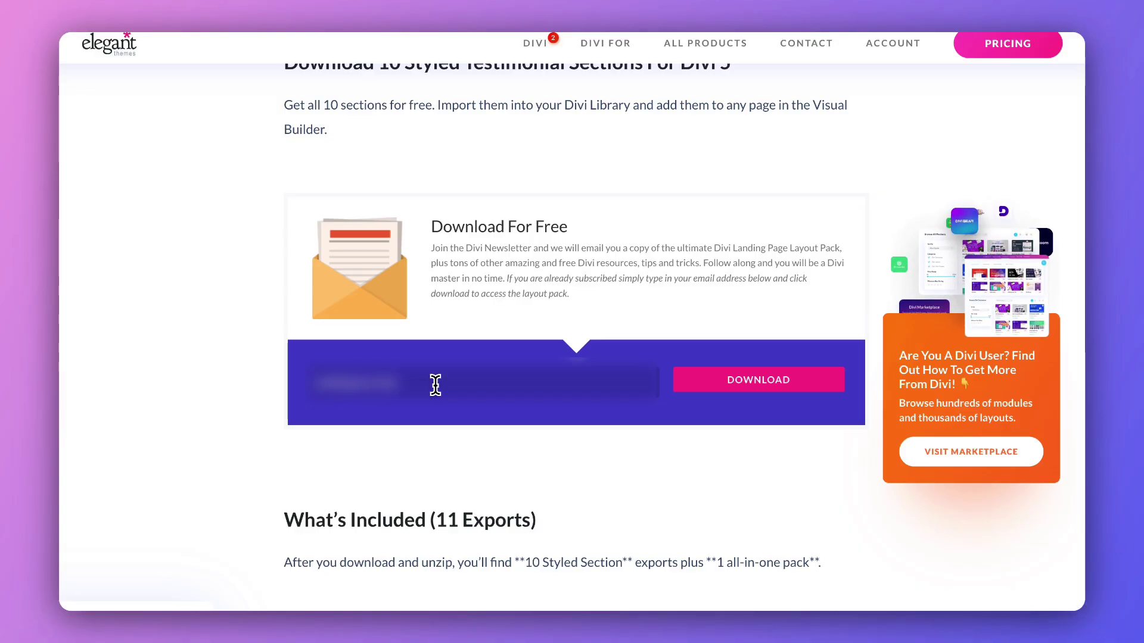
pyautogui.write('.com')
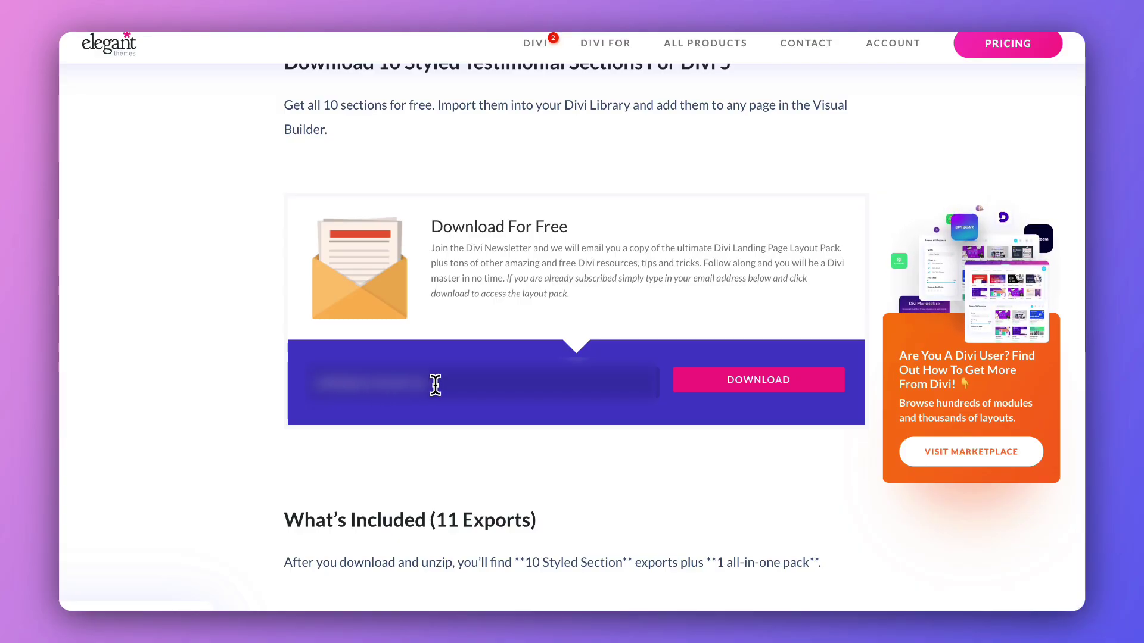
pyautogui.click(742, 381)
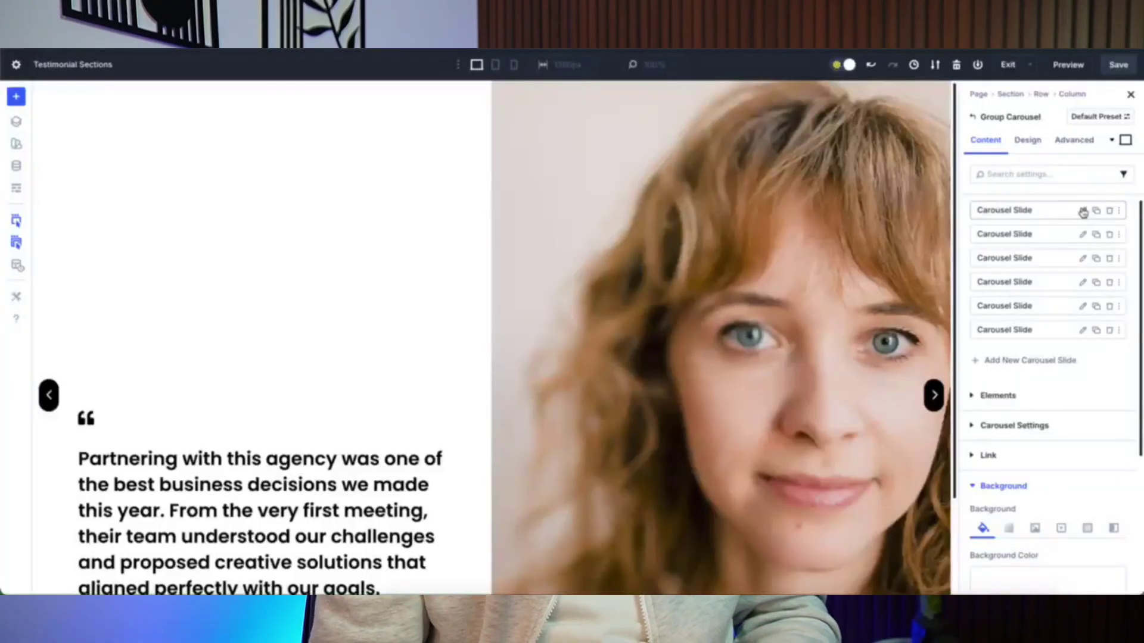
# Open the media library for the background image of the first Carousel Slide's second column
pyautogui.click(1083, 211)
pyautogui.click(1004, 214)
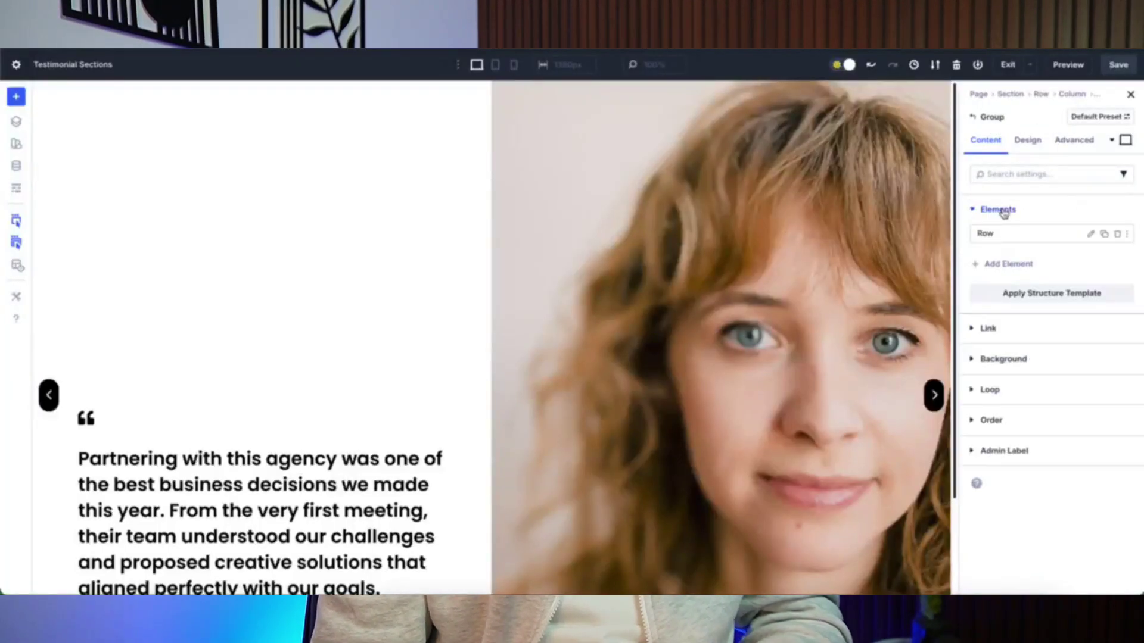
pyautogui.click(1089, 237)
pyautogui.click(1092, 259)
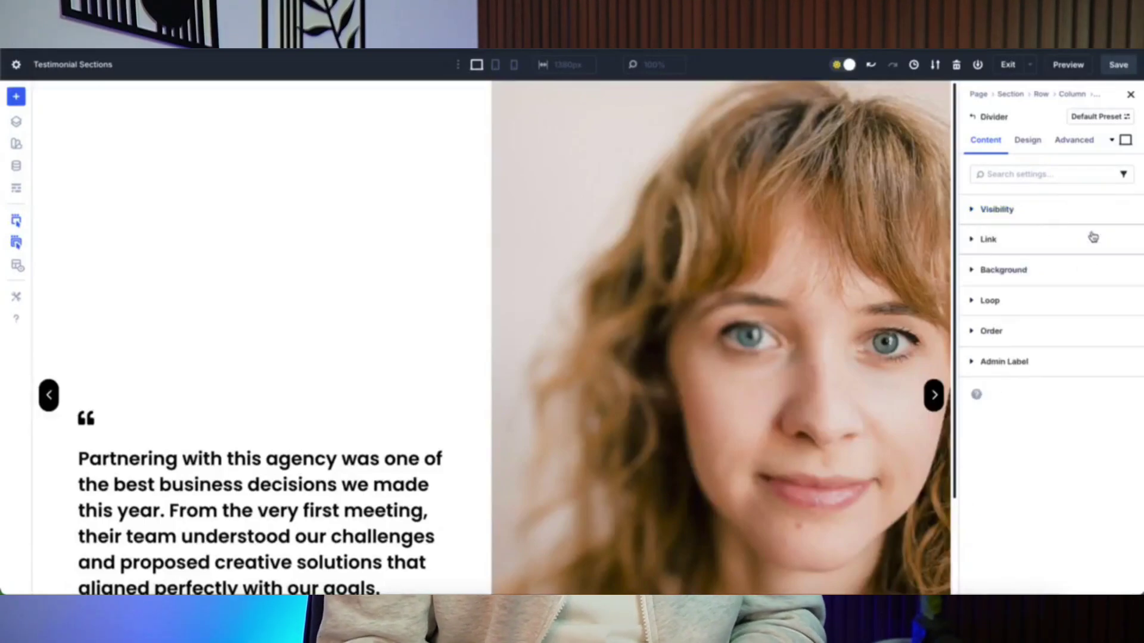
pyautogui.click(1066, 271)
pyautogui.click(1036, 314)
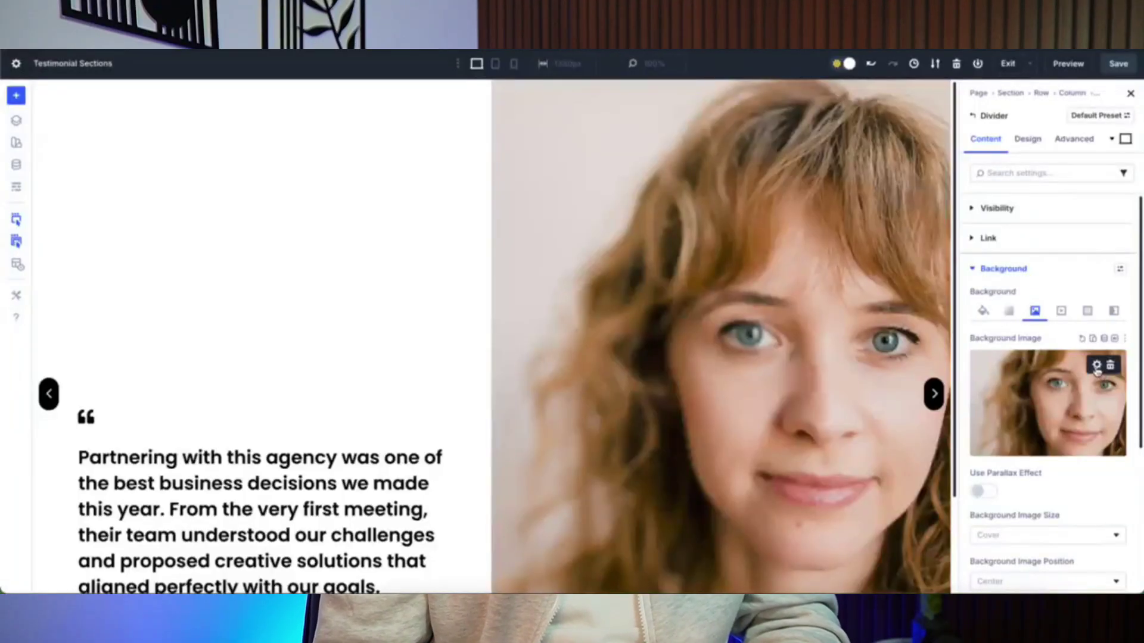
pyautogui.click(1096, 368)
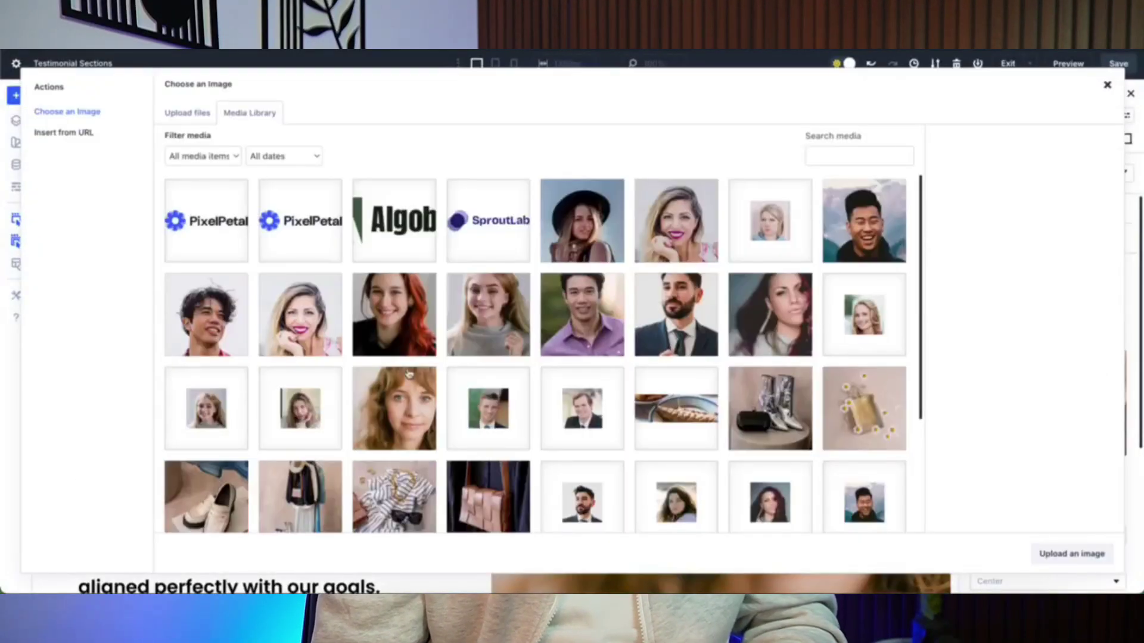
# Set the red-haired woman's photo as the column's background image
pyautogui.click(397, 333)
pyautogui.click(1066, 554)
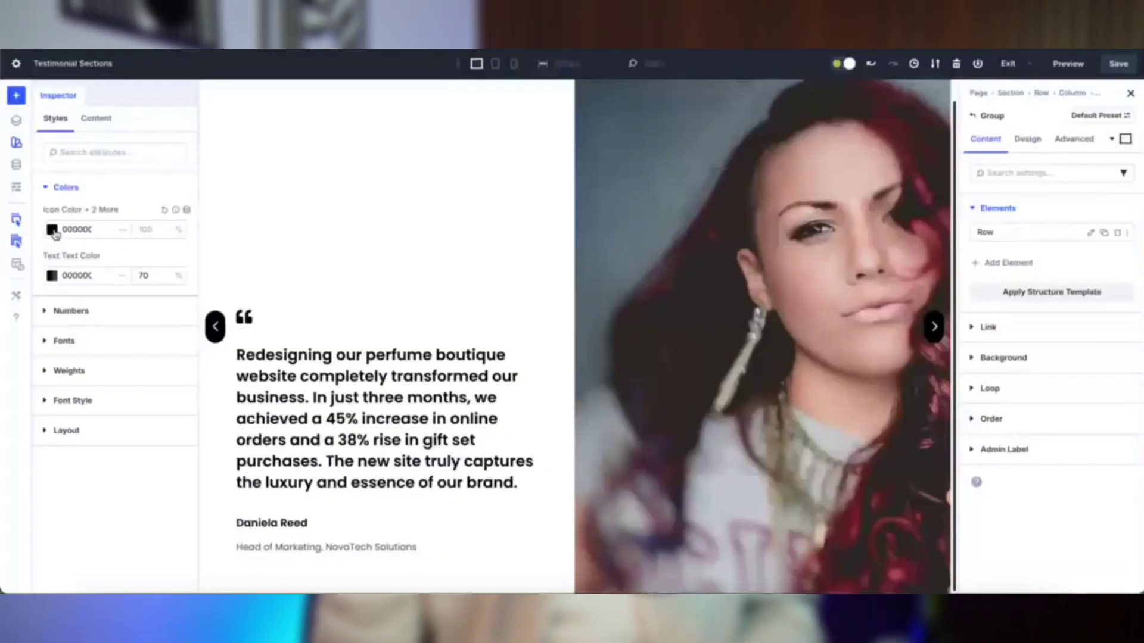
# Set the testimonial's icon and text color to red BC2323
pyautogui.click(52, 229)
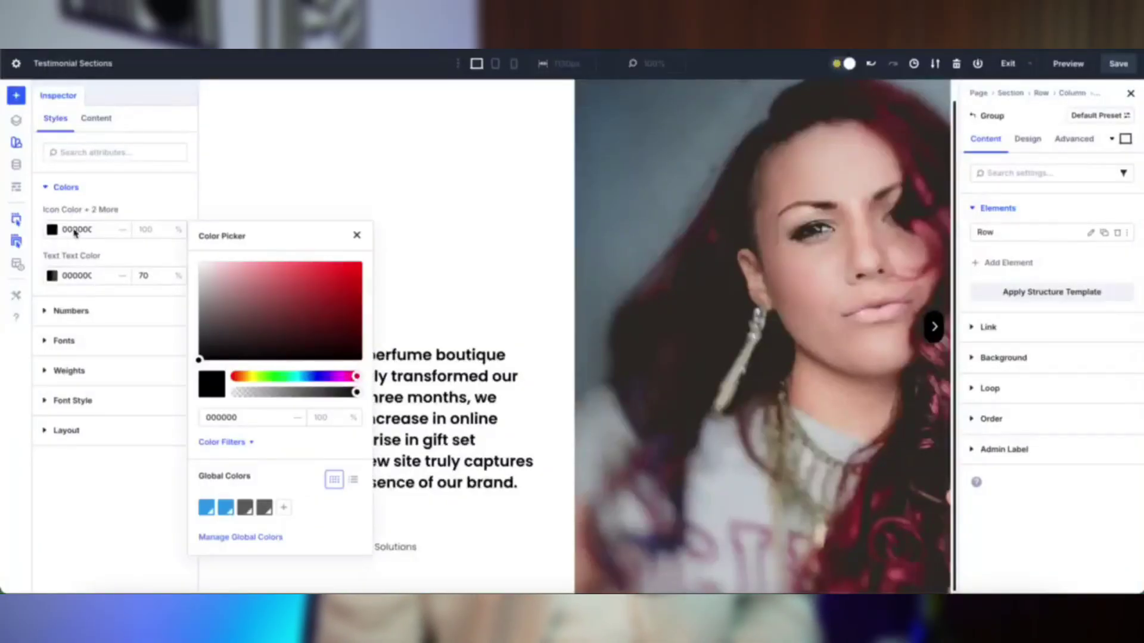
pyautogui.click(316, 296)
pyautogui.moveTo(316, 296)
pyautogui.mouseDown()
pyautogui.moveTo(320, 283)
pyautogui.moveTo(332, 288)
pyautogui.mouseUp()
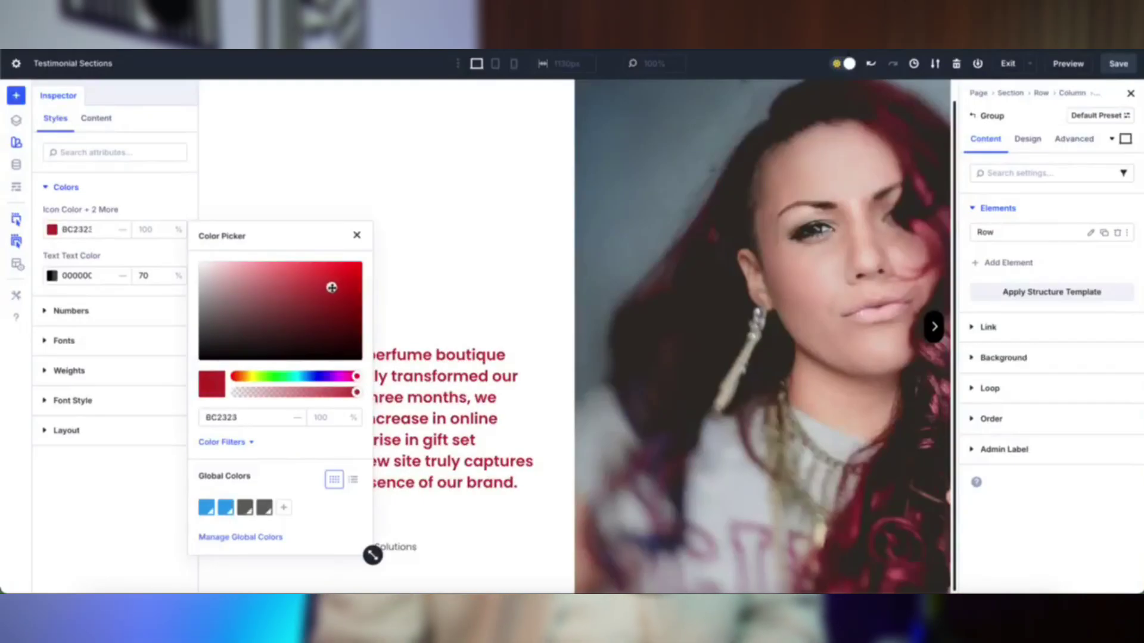
pyautogui.click(356, 235)
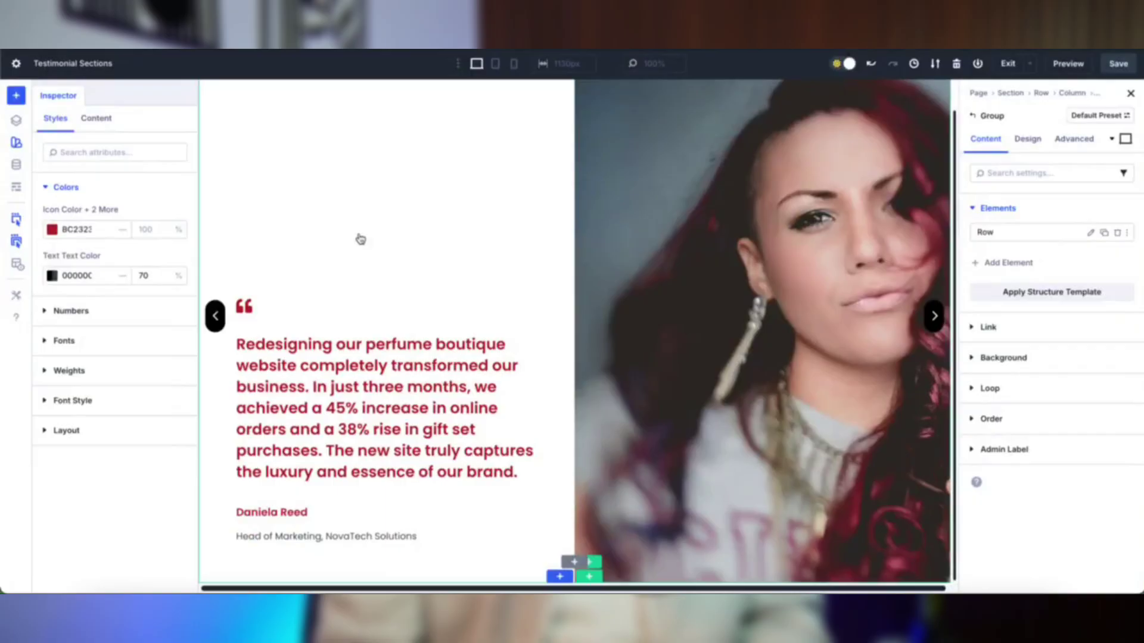
# Replace the testimonial Heading text with 'Change you text here!'
pyautogui.click(100, 118)
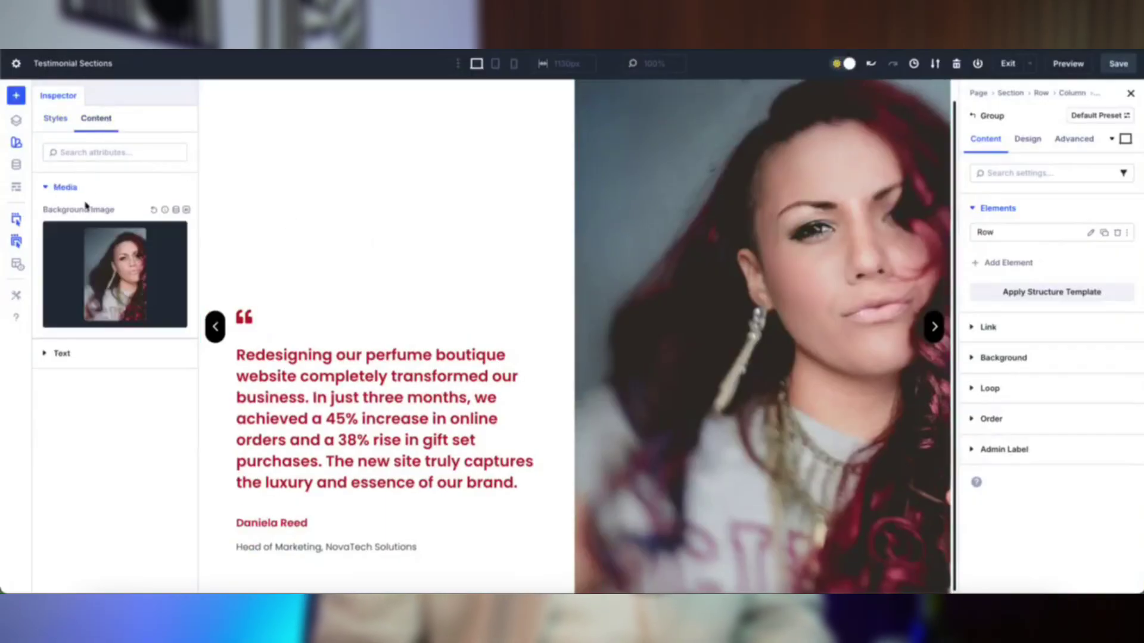
pyautogui.click(44, 353)
pyautogui.scroll(-3, 118, 373)
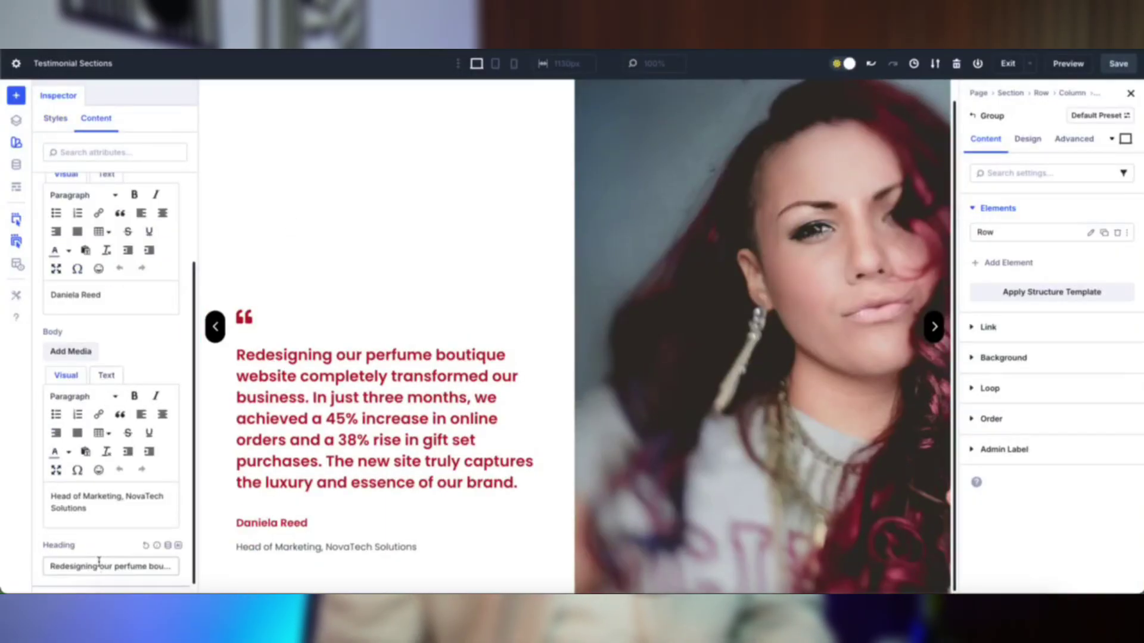
pyautogui.click(102, 563)
pyautogui.hotkey('ctrl', 'a')
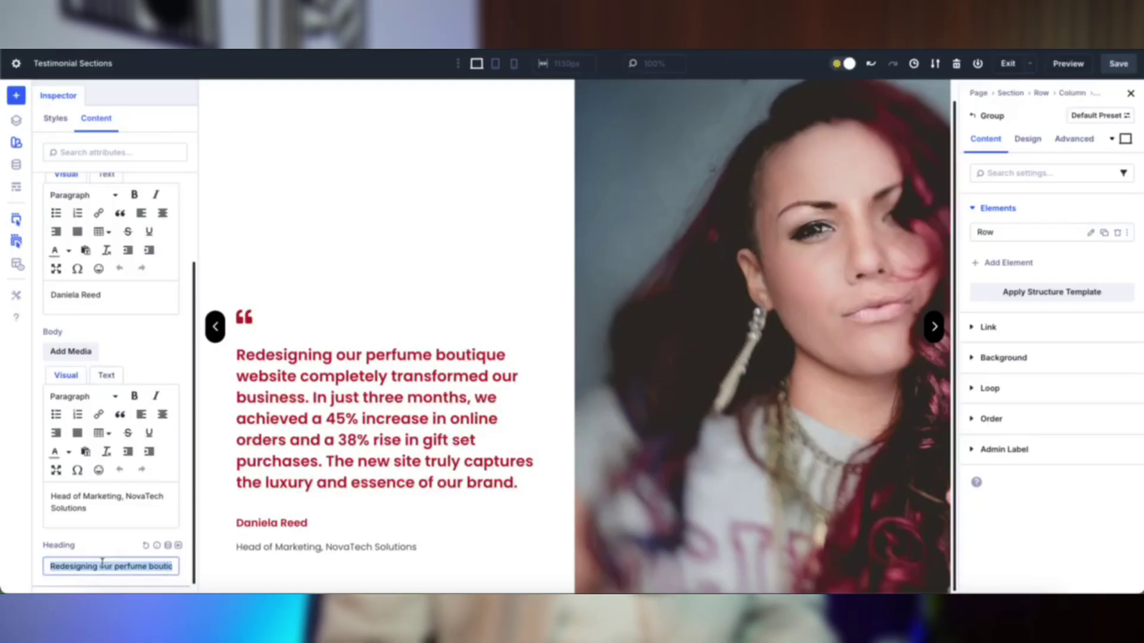
pyautogui.write('Change you tex')
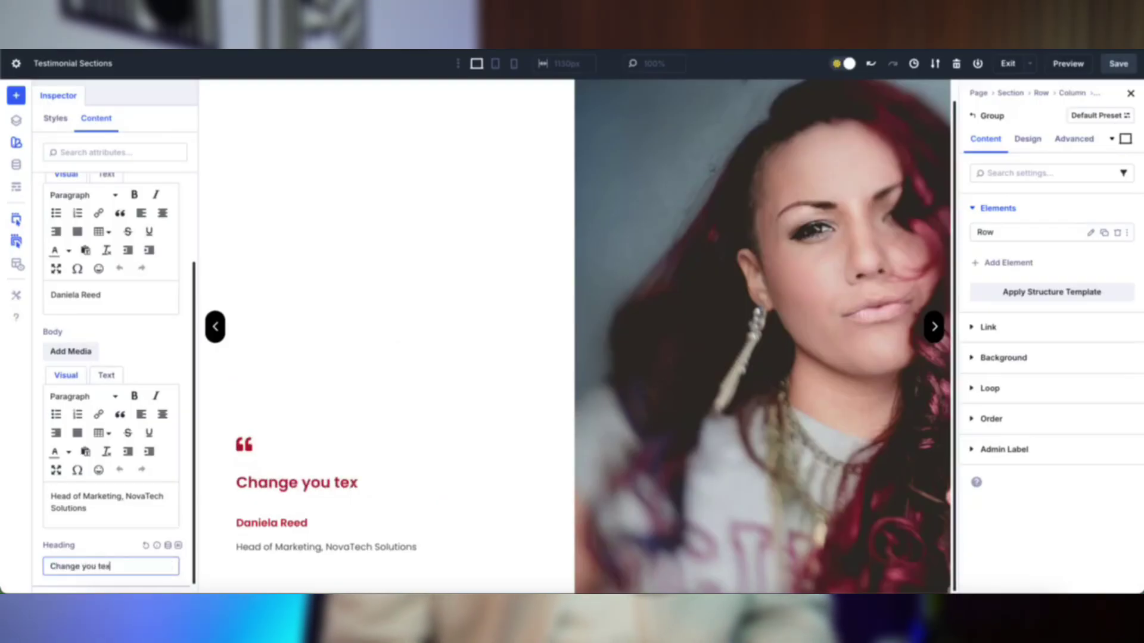
pyautogui.write('t here!')
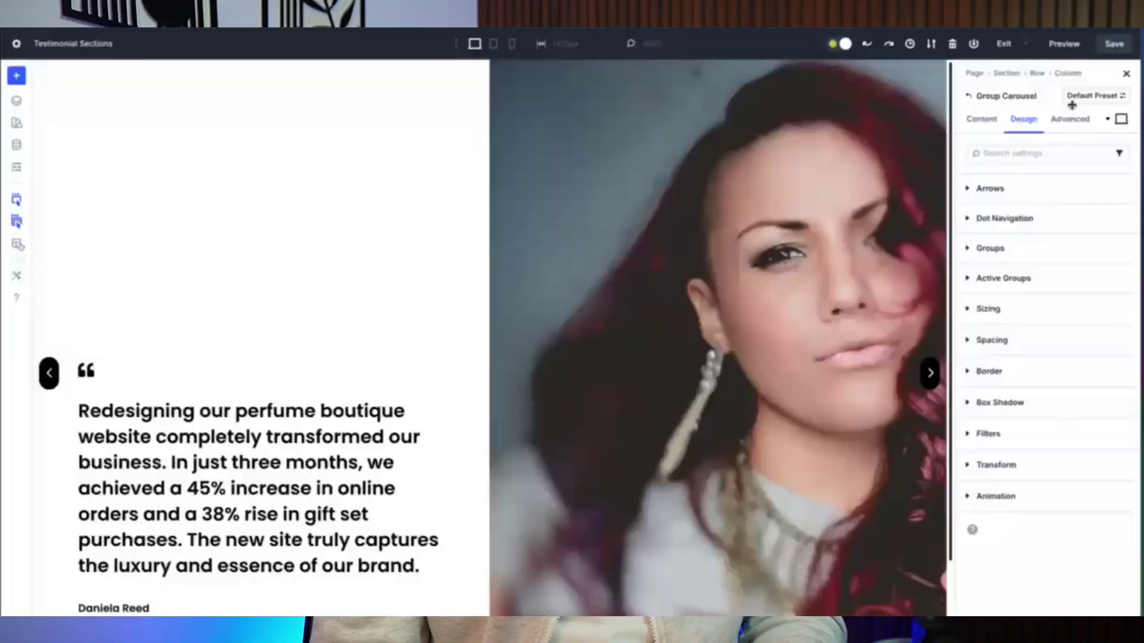
# Create 'Group Carousel Preset 2' for the Group Carousel from its current styles
pyautogui.click(1090, 96)
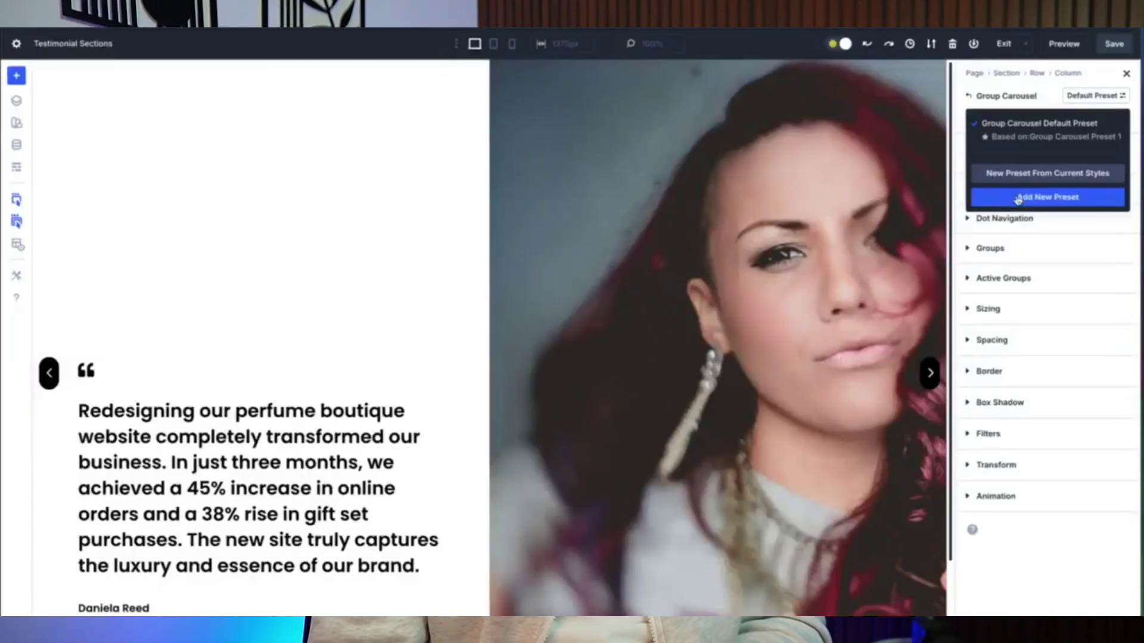
pyautogui.click(1035, 177)
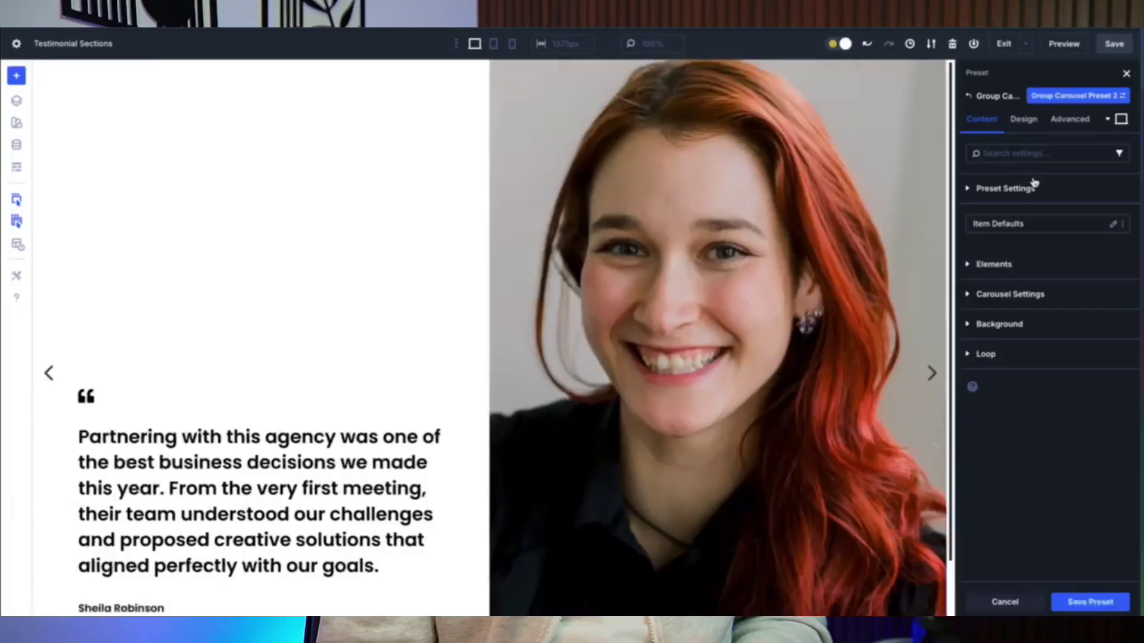